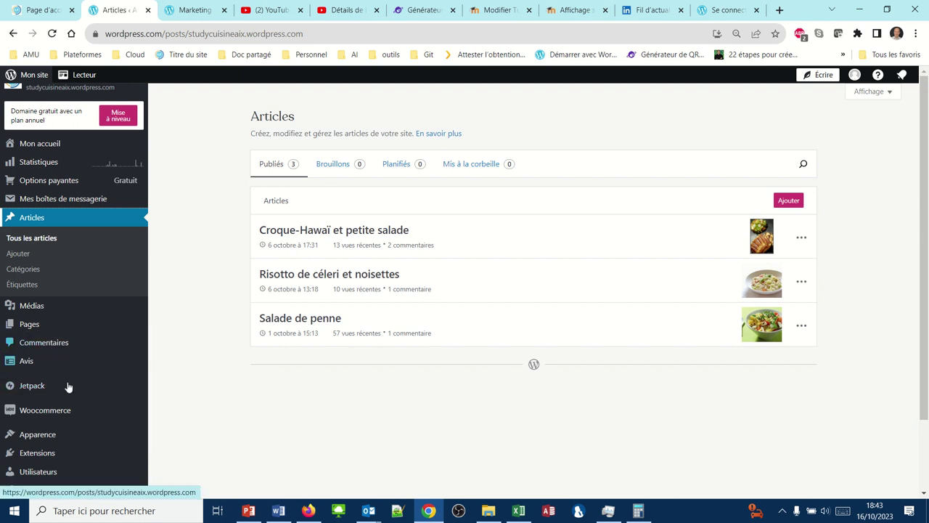
# Go from Utilisateurs to the Abonnés page showing 0 subscribers, and close the Ajouter des abonnés form.
pyautogui.click(22, 471)
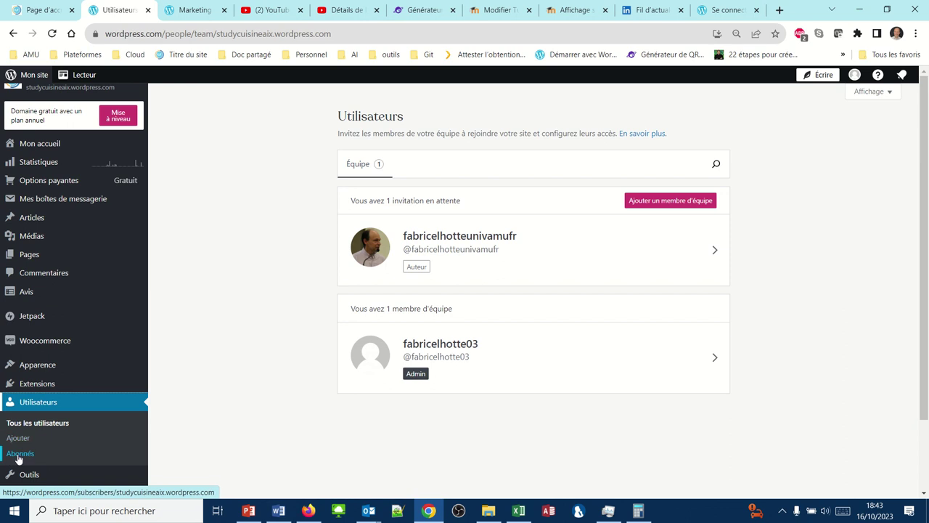
pyautogui.click(20, 455)
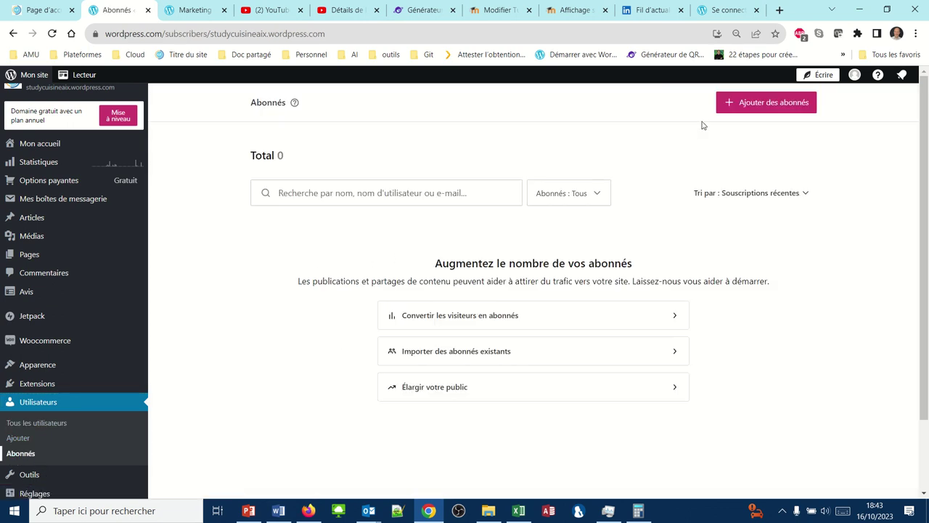
pyautogui.click(750, 105)
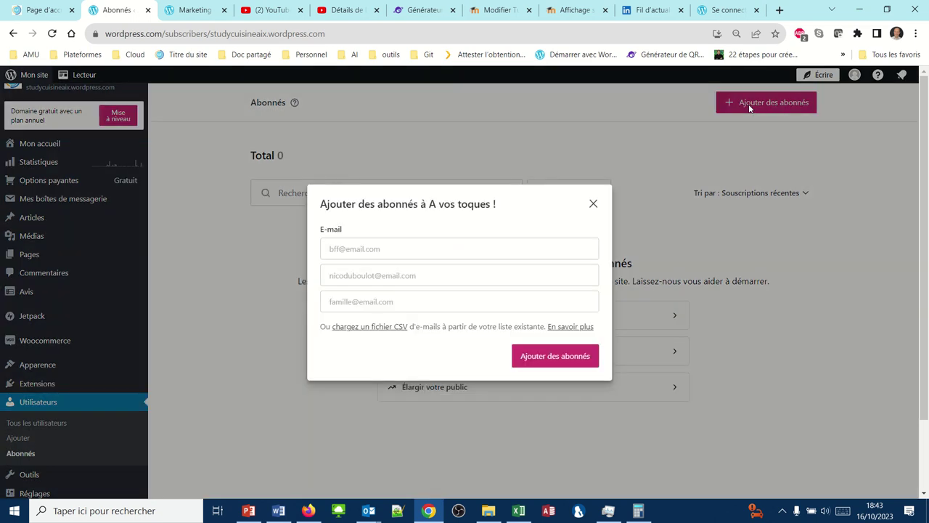
pyautogui.click(593, 206)
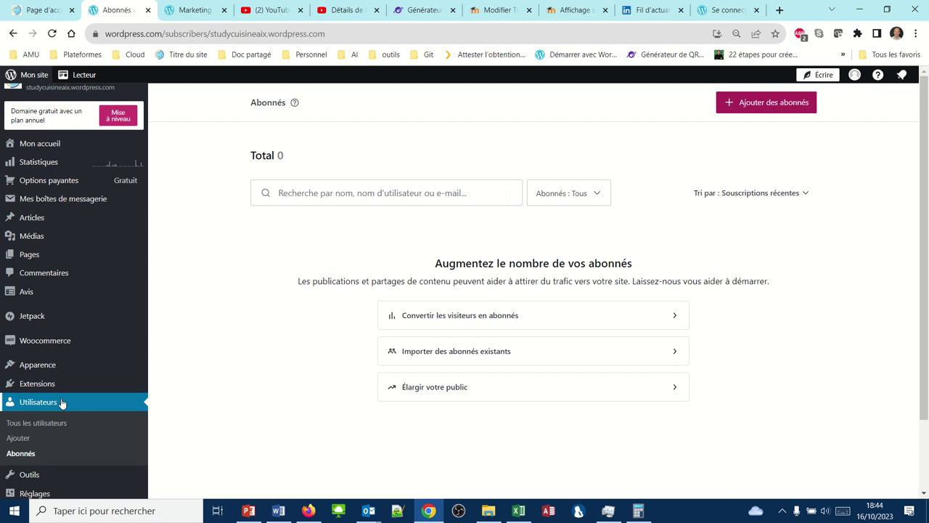
# Start a new team-member invitation, try Contributeur, then set the role to Auteur.
pyautogui.click(25, 440)
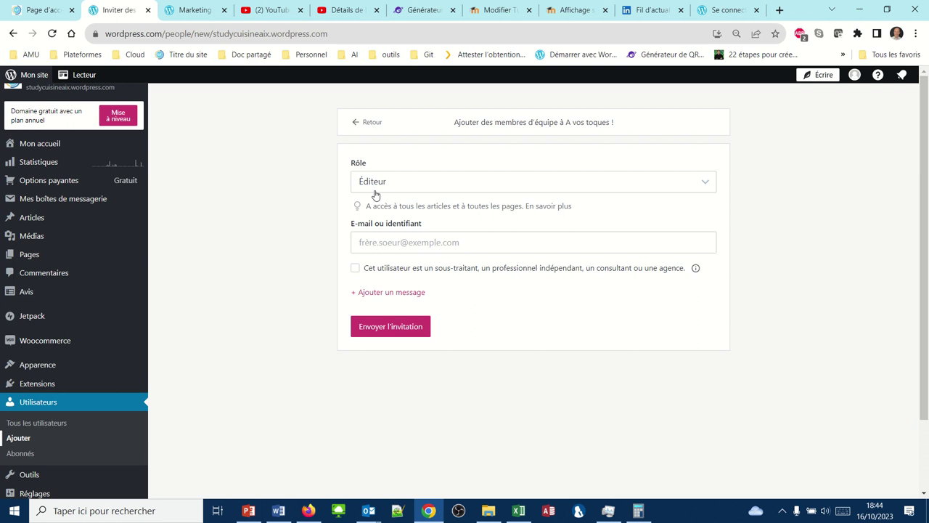
pyautogui.click(705, 185)
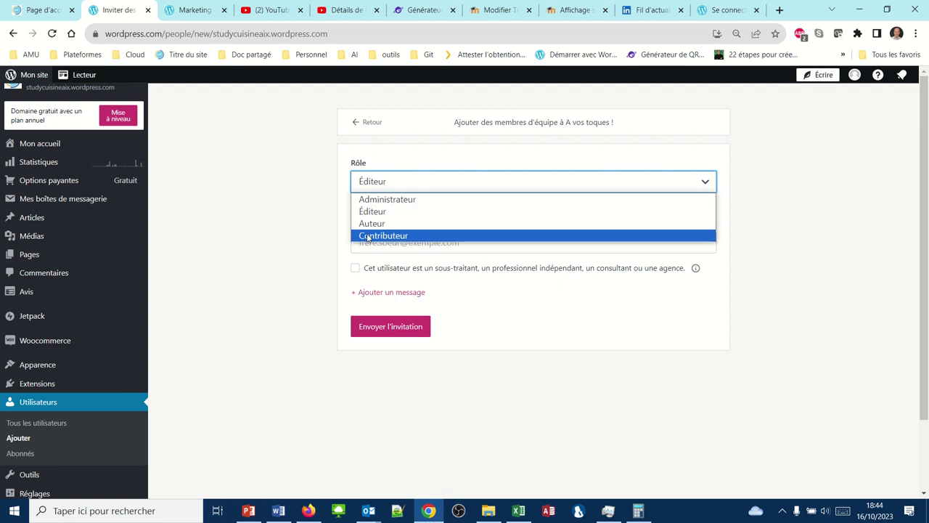
pyautogui.click(375, 236)
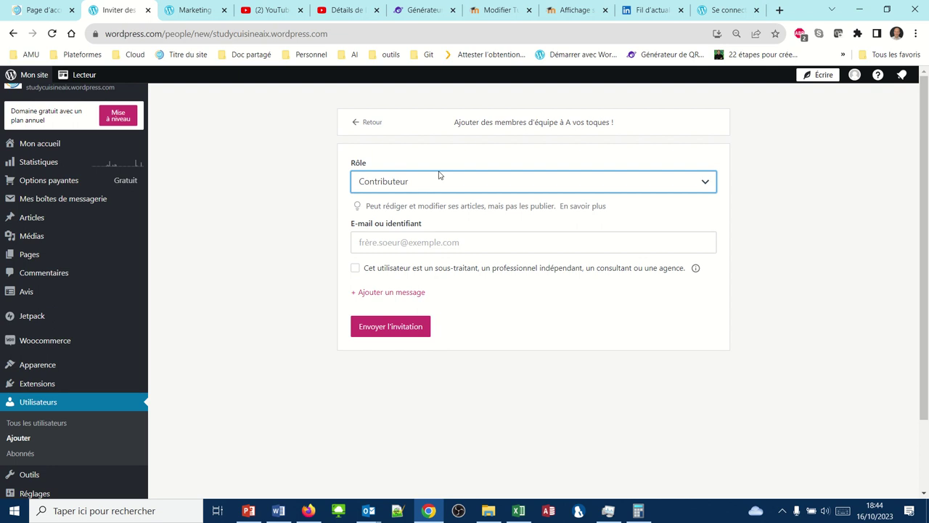
pyautogui.click(483, 182)
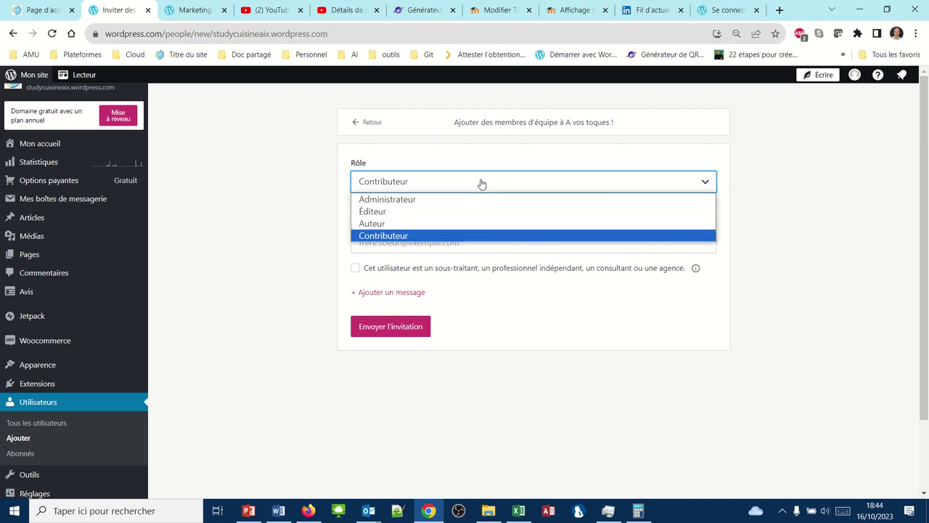
pyautogui.click(408, 224)
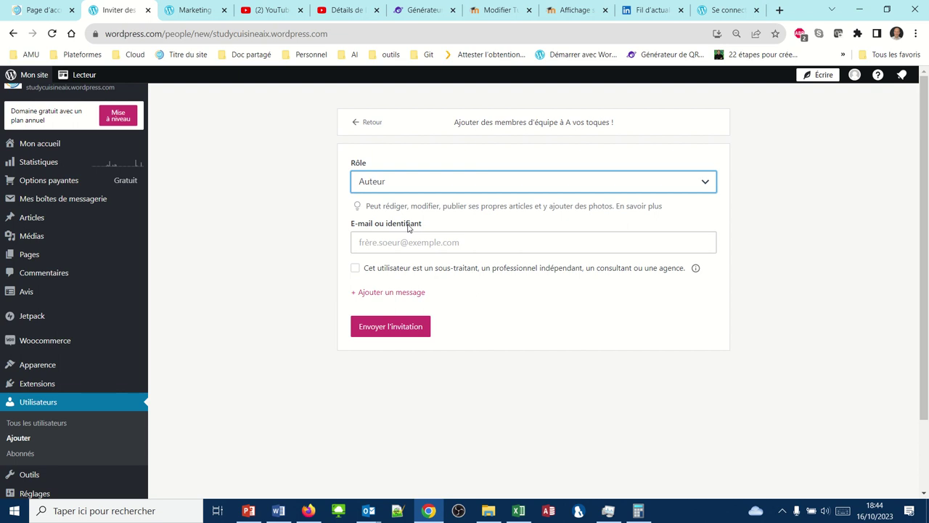
# Review the Éditeur role description, then switch the invitation role to Administrateur.
pyautogui.click(705, 186)
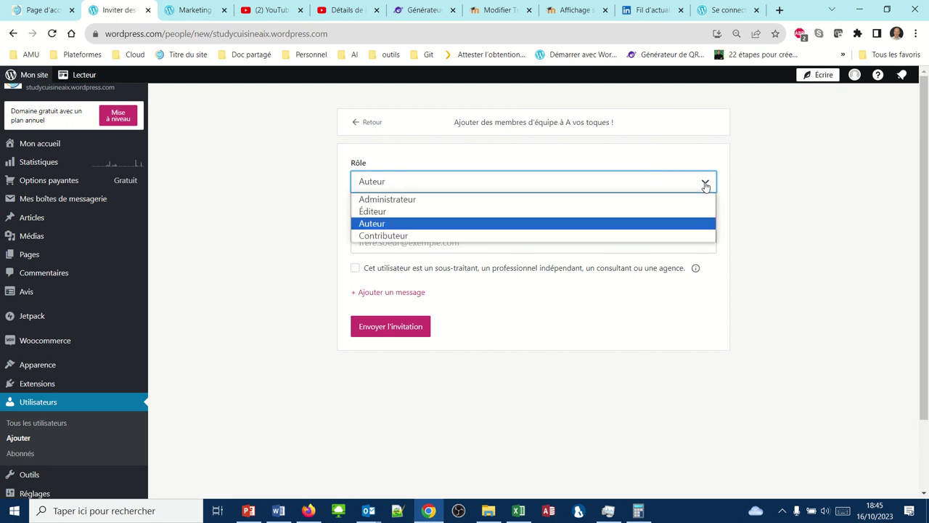
pyautogui.click(563, 211)
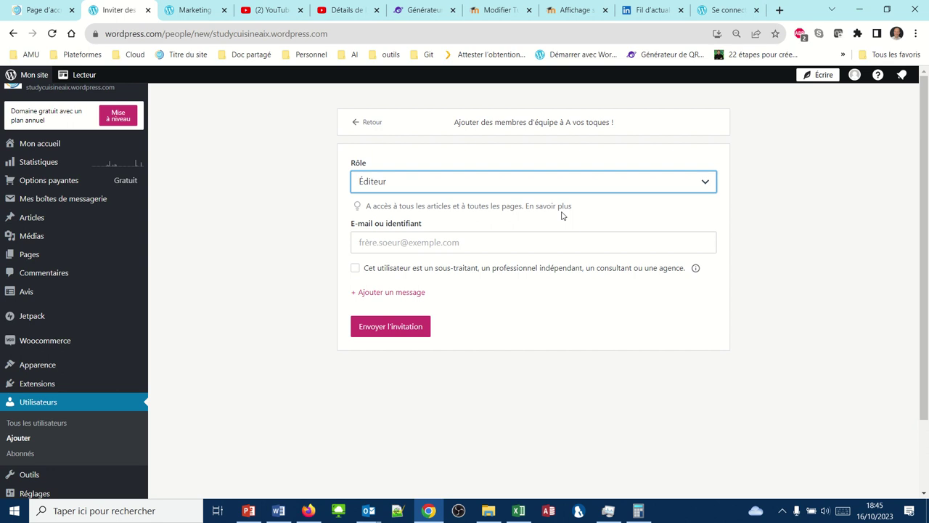
pyautogui.click(564, 189)
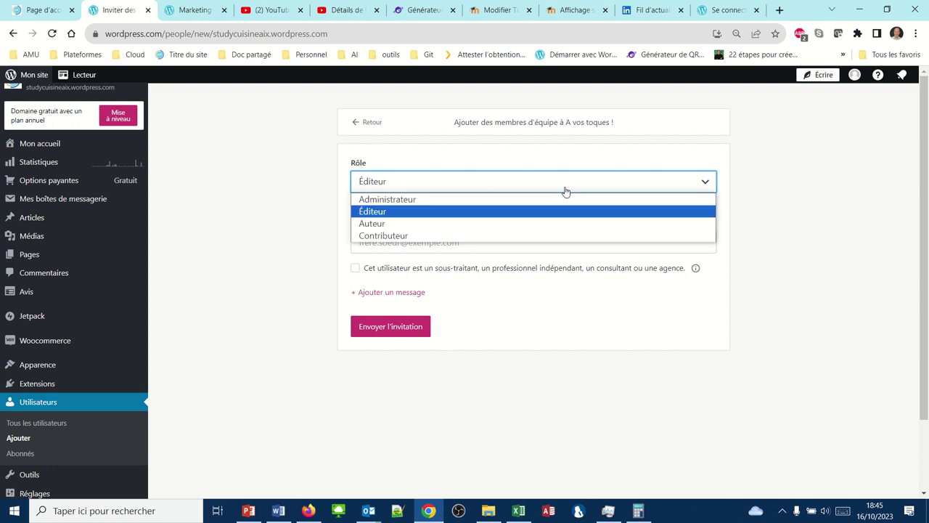
pyautogui.click(526, 200)
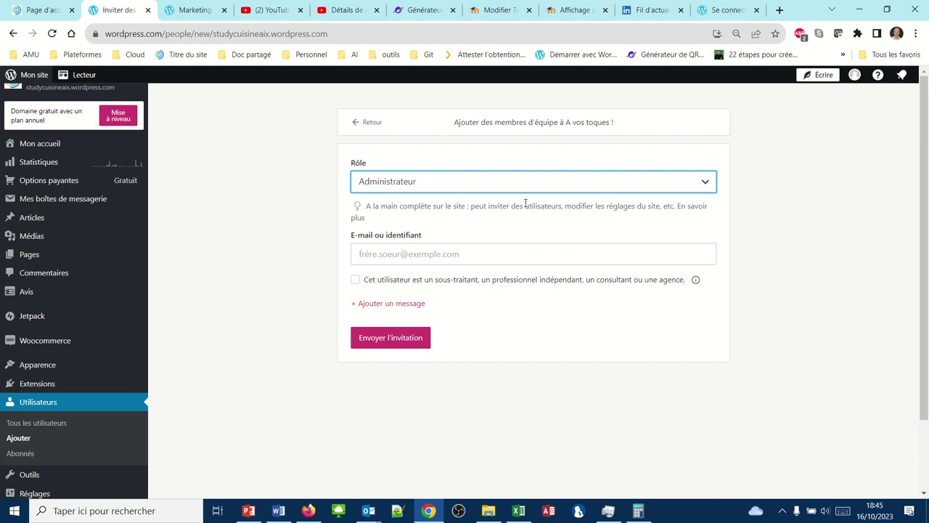
pyautogui.click(572, 182)
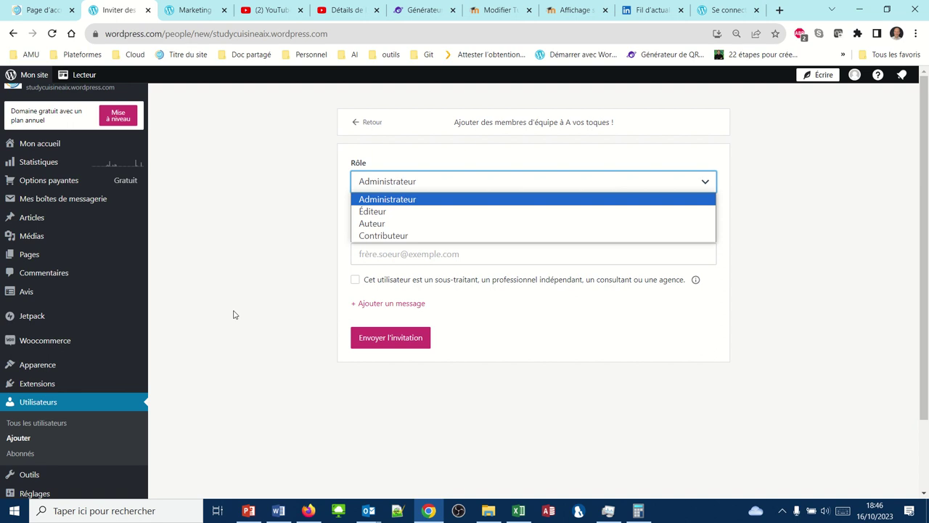
# Set the role back to Auteur and enter the invitee's Gmail address in E-mail ou identifiant.
pyautogui.click(368, 224)
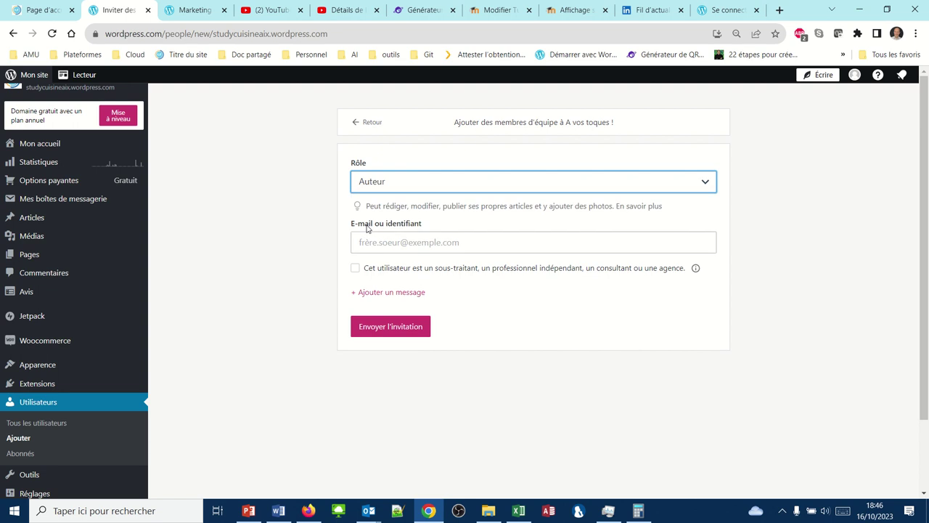
pyautogui.click(367, 245)
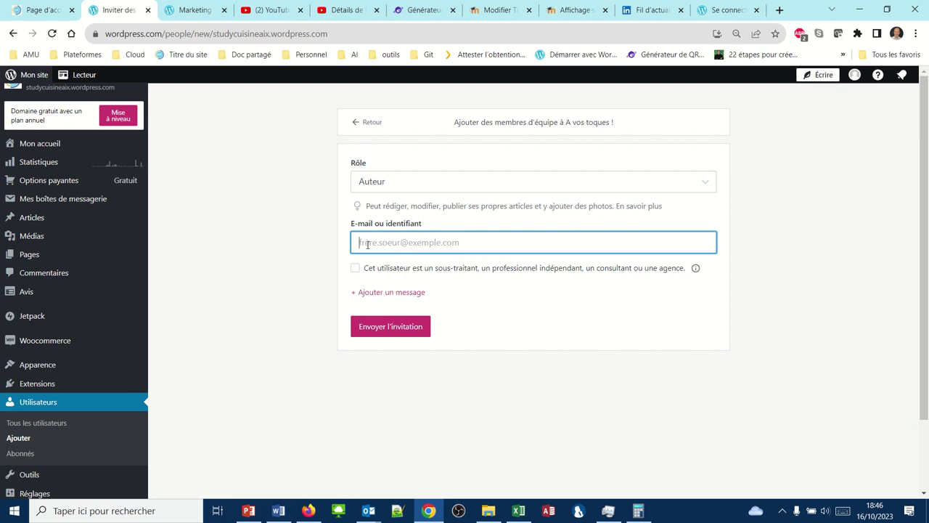
pyautogui.write('iu')
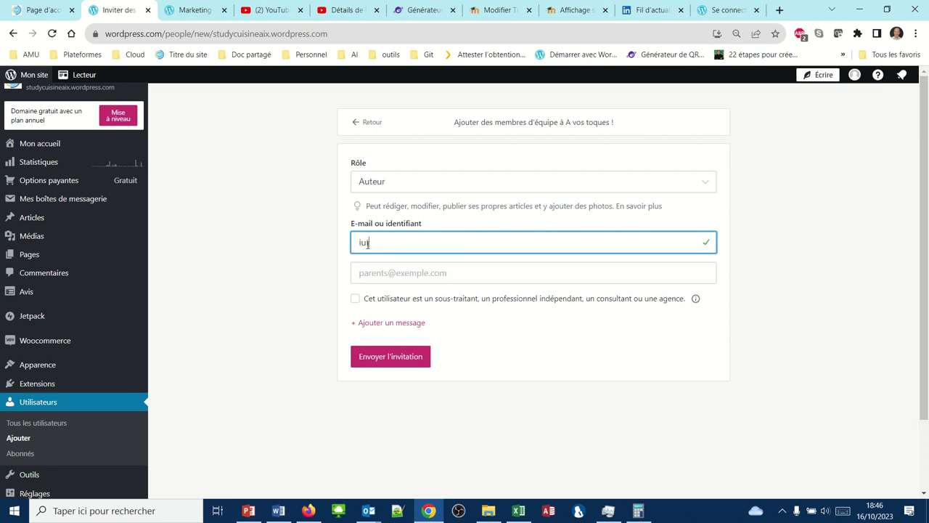
pyautogui.press('BackSpace')
pyautogui.write('m')
pyautogui.press('BackSpace')
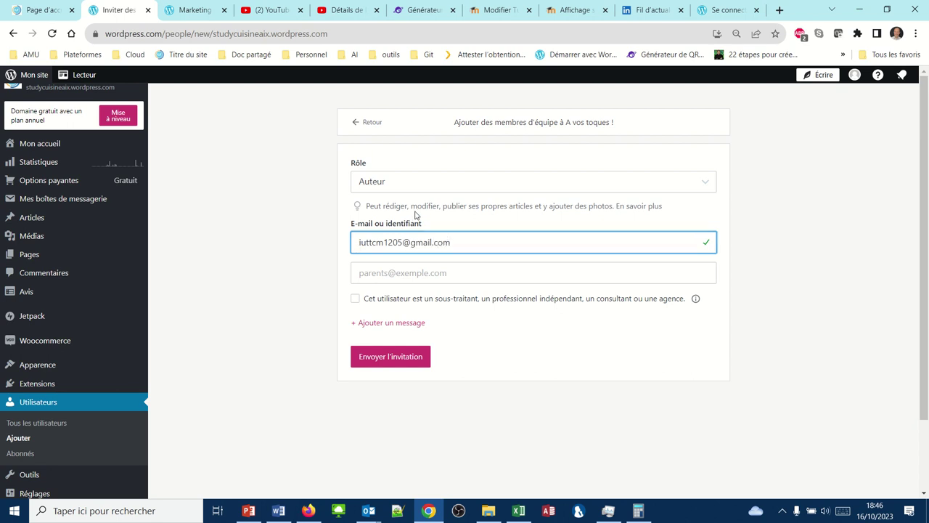
# Send the Auteur invitation and view the pending invitation's details.
pyautogui.click(371, 357)
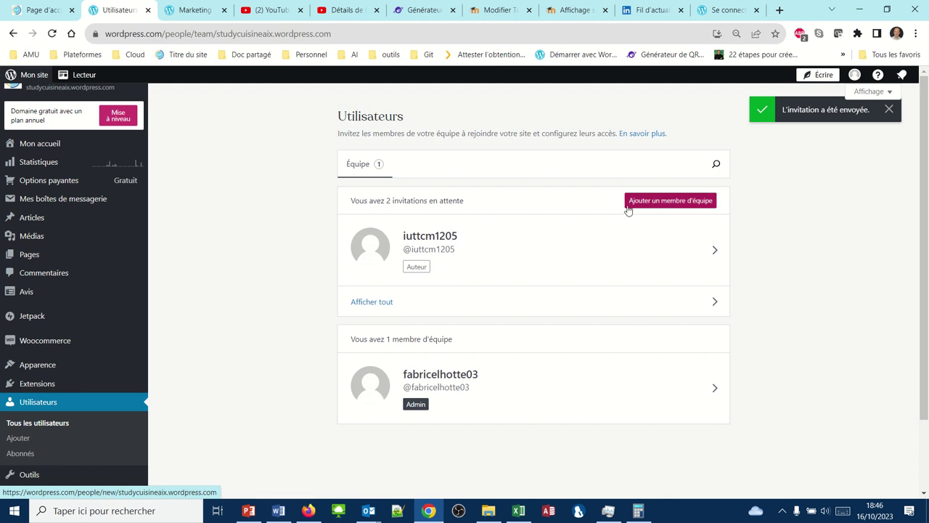
pyautogui.click(500, 249)
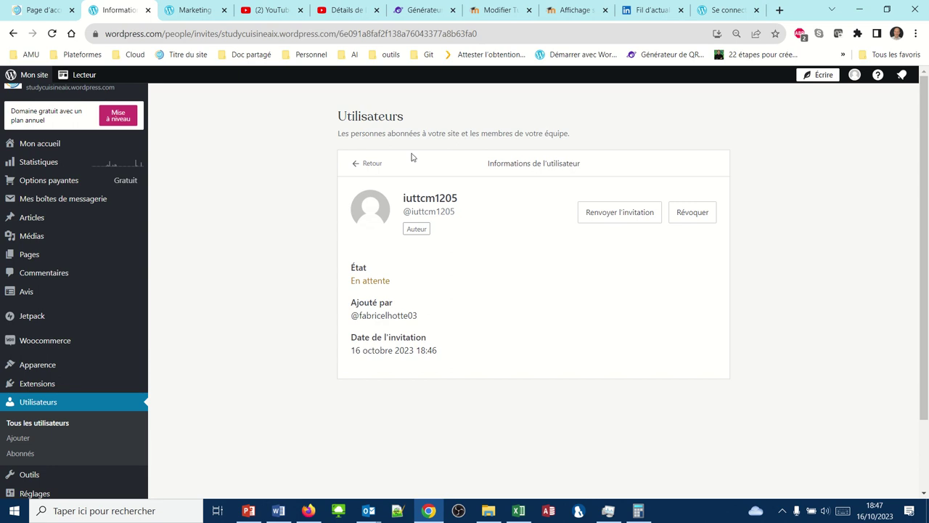
pyautogui.moveTo(392, 5)
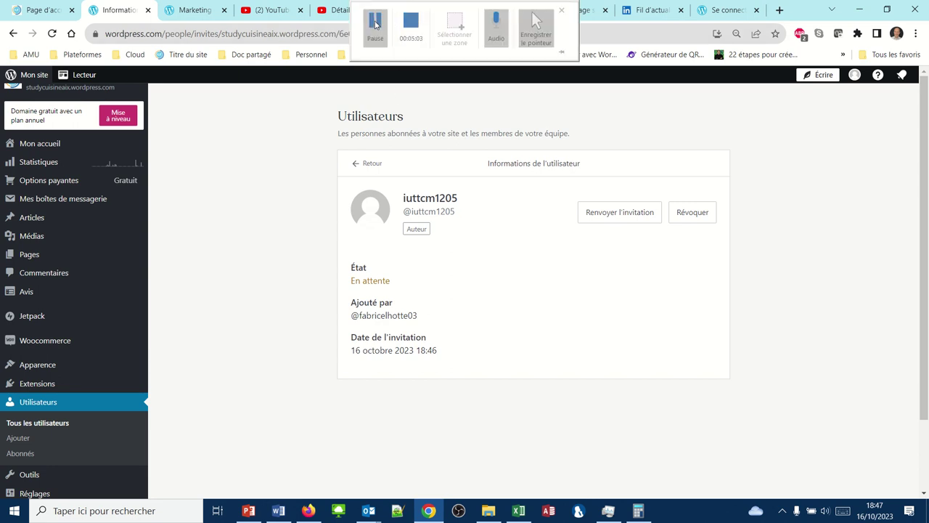
pyautogui.click(375, 24)
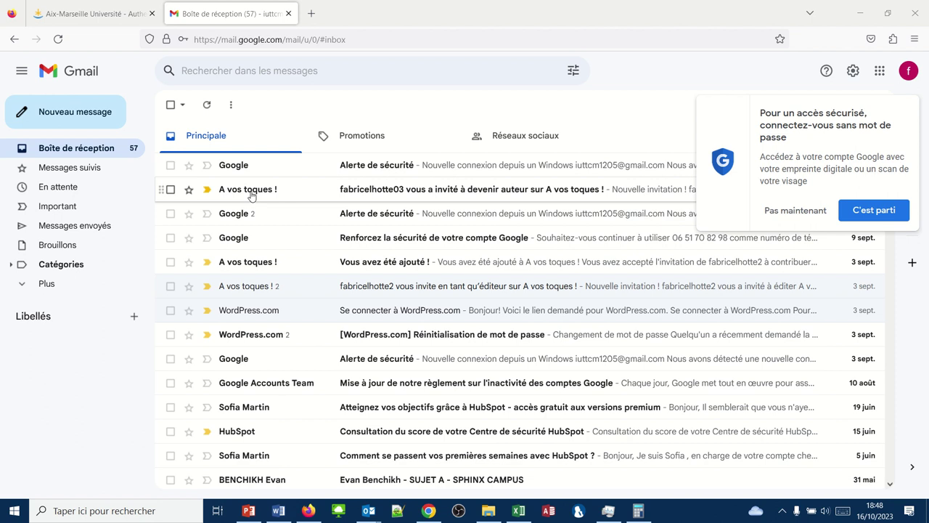
# Open the 'A vos toques !' author invitation e-mail in the Gmail inbox.
pyautogui.moveTo(236, 188)
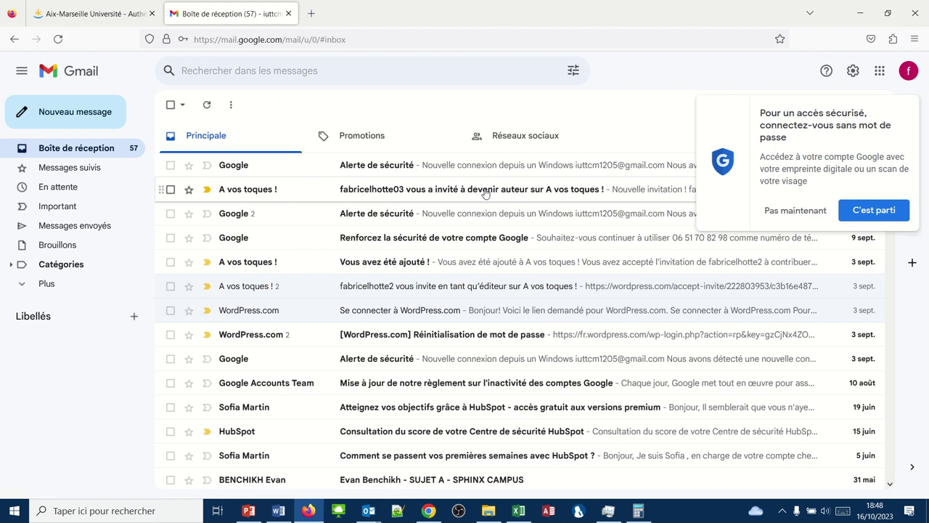
pyautogui.moveTo(485, 193); pyautogui.dragTo(479, 191)
pyautogui.click(459, 191)
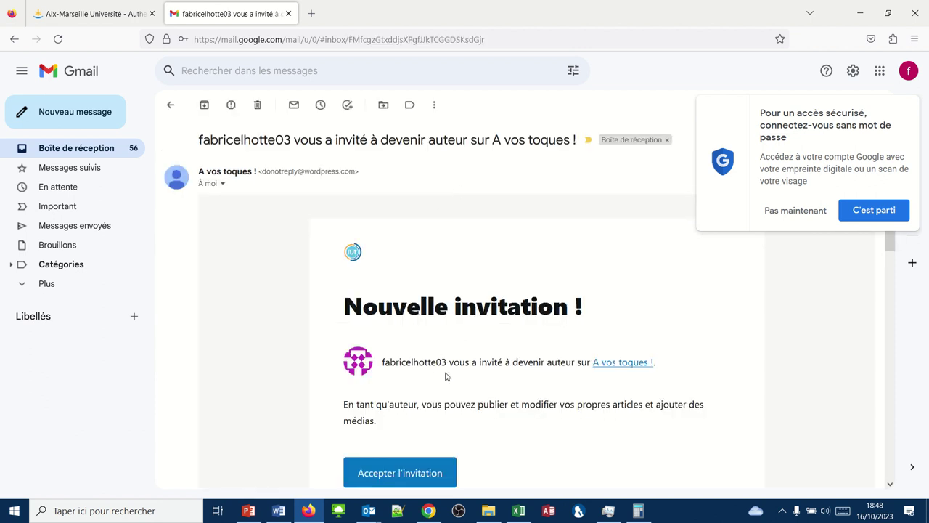
# Accept the invitation, dismiss the popups, and enter the invitee's e-mail as identifier, revealing it's already registered.
pyautogui.click(401, 473)
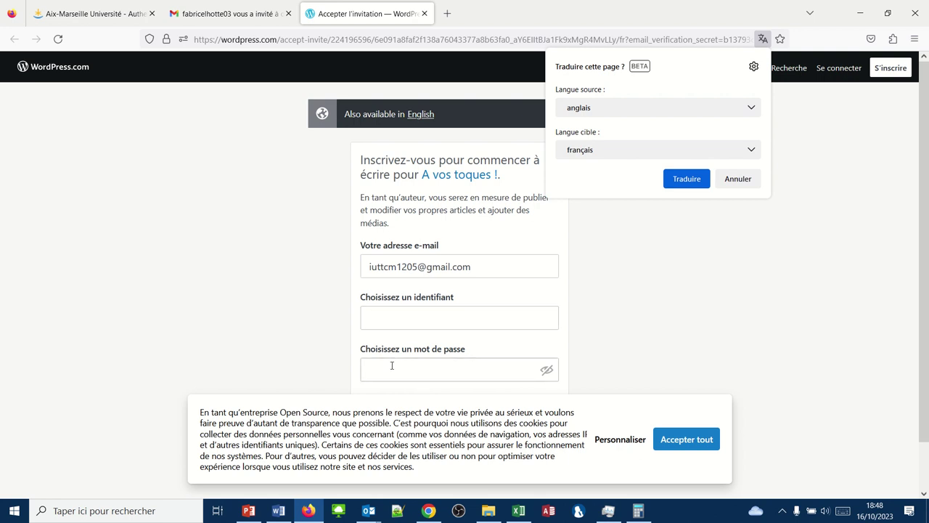
pyautogui.click(692, 449)
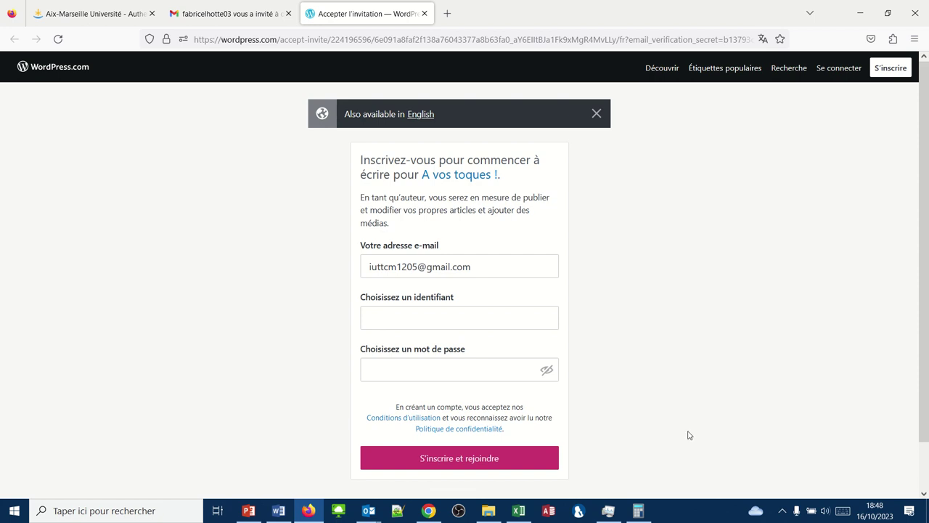
pyautogui.click(417, 316)
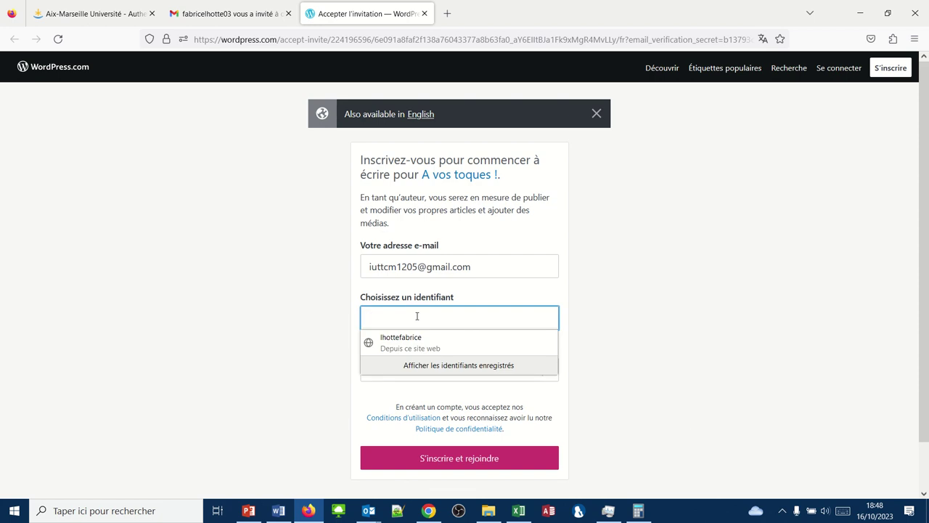
pyautogui.click(418, 316)
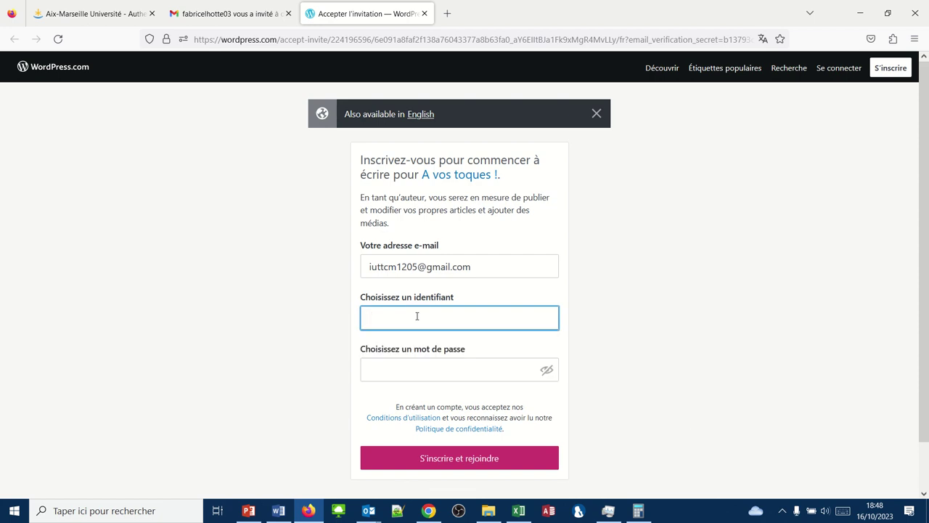
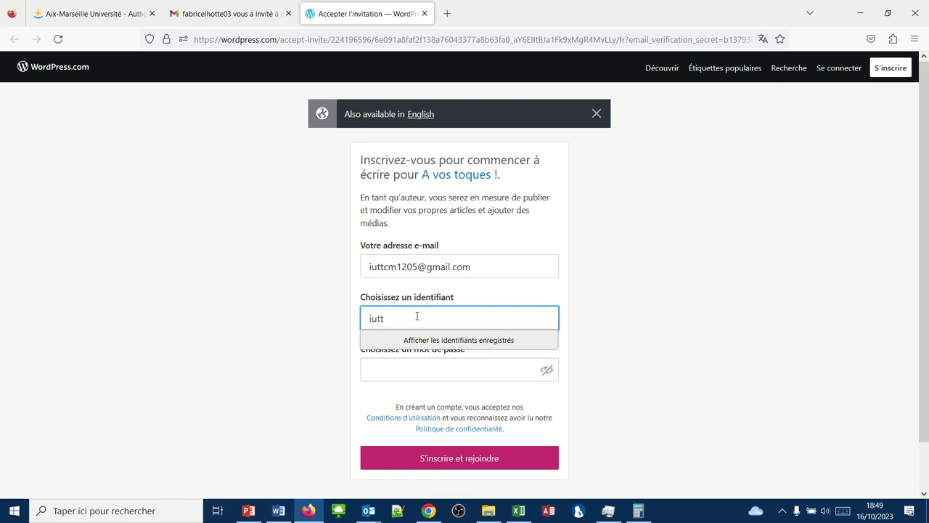
pyautogui.press('Tab')
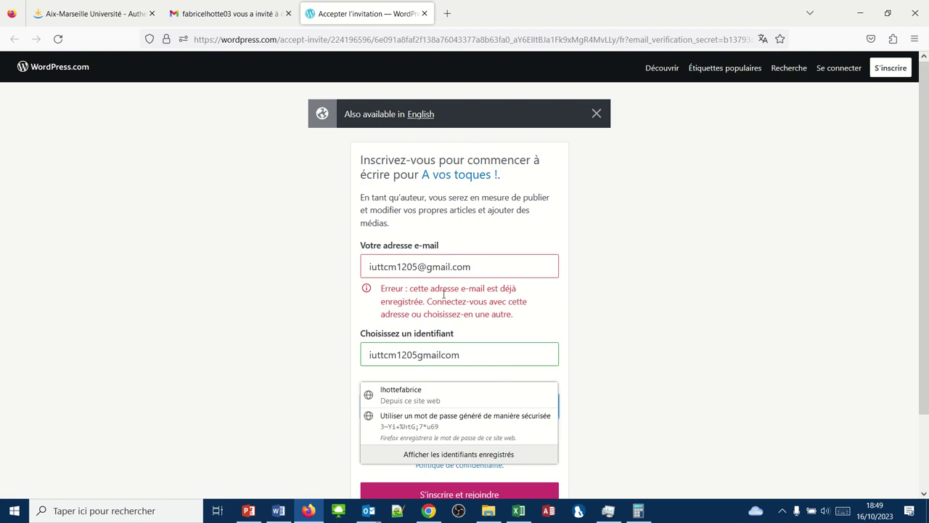
pyautogui.moveTo(477, 267); pyautogui.dragTo(358, 269)
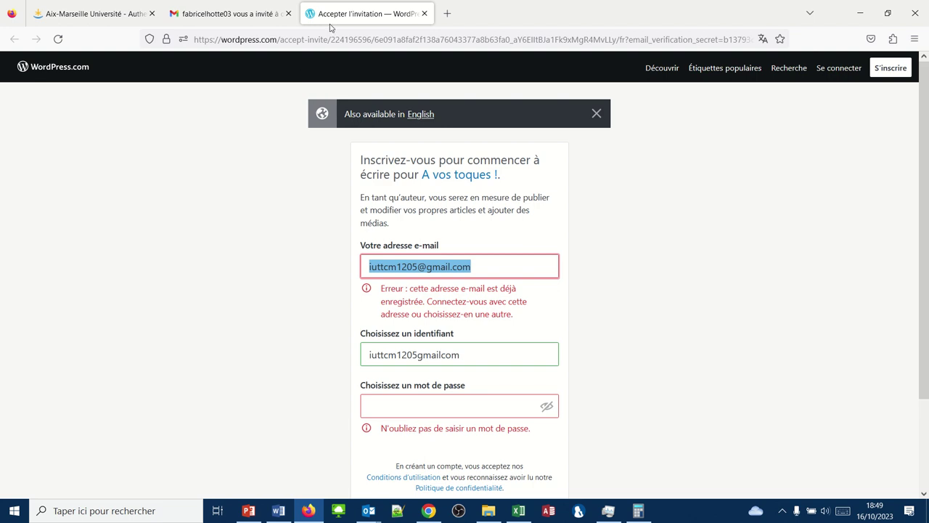
# Sign in with the existing account to reach the Joindre invitation prompt.
pyautogui.click(374, 19)
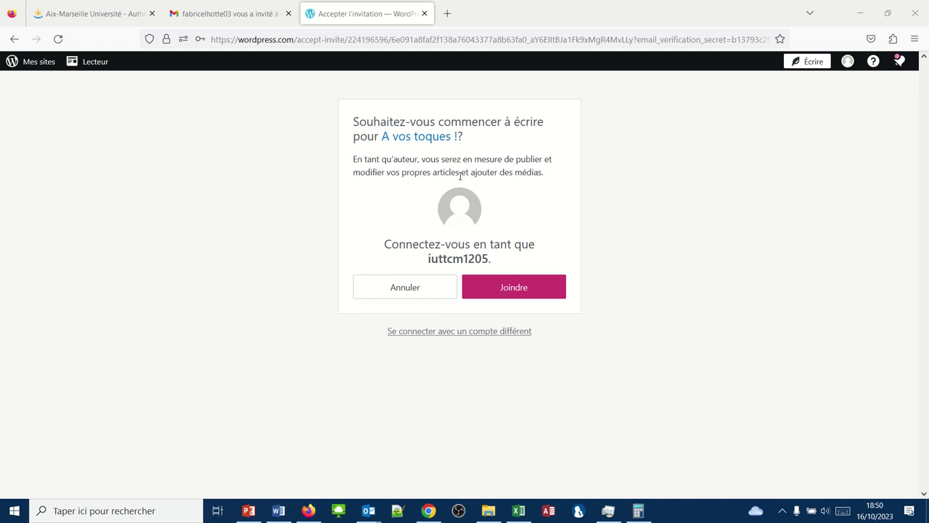
# Join 'A vos toques !' as author and dismiss the success notice on Mon accueil.
pyautogui.click(513, 286)
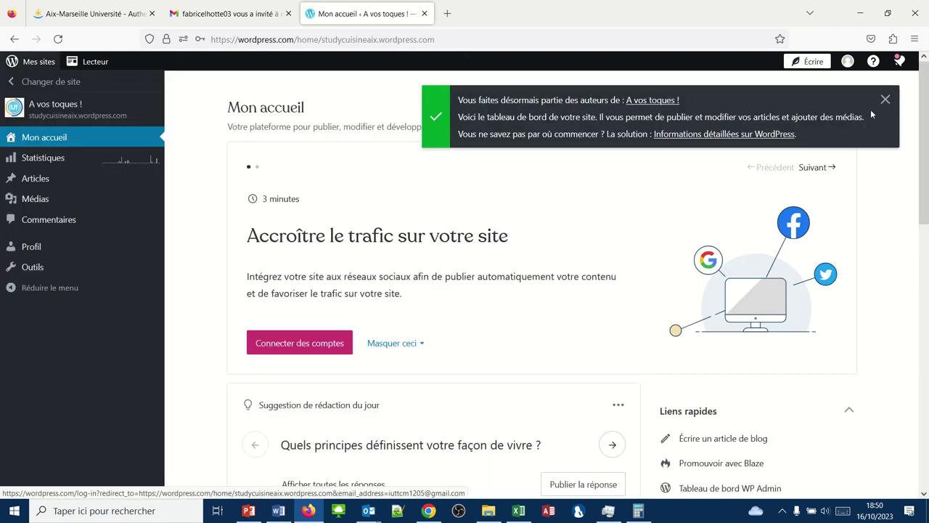
pyautogui.click(886, 100)
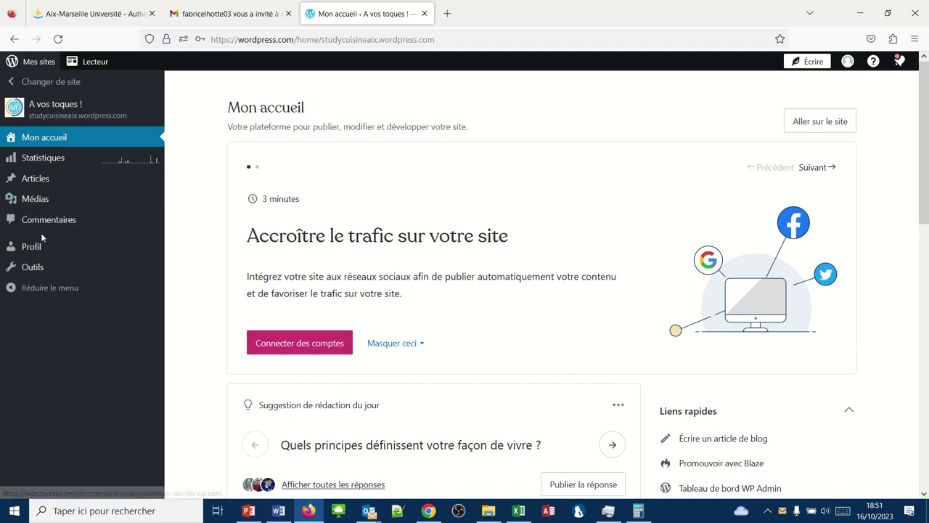
# Go through Outils to the Articles list showing the three published posts.
pyautogui.click(37, 268)
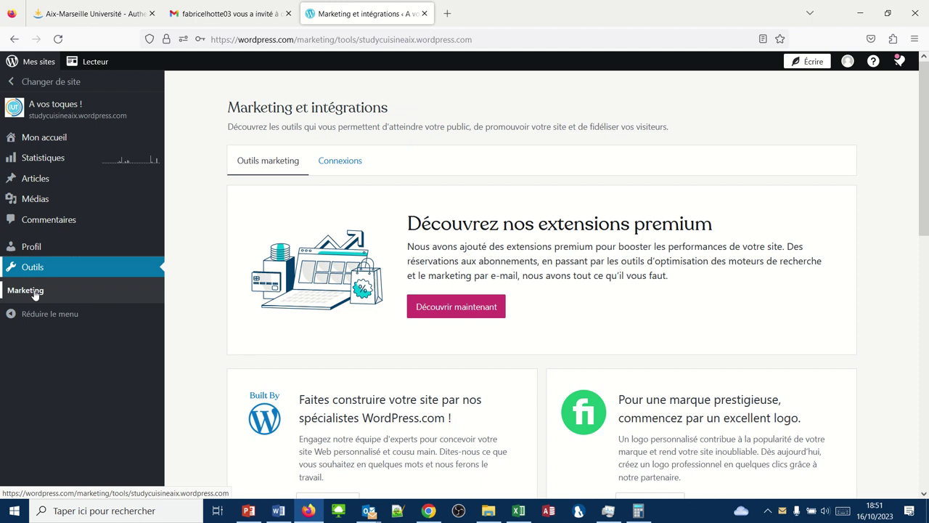
pyautogui.click(18, 178)
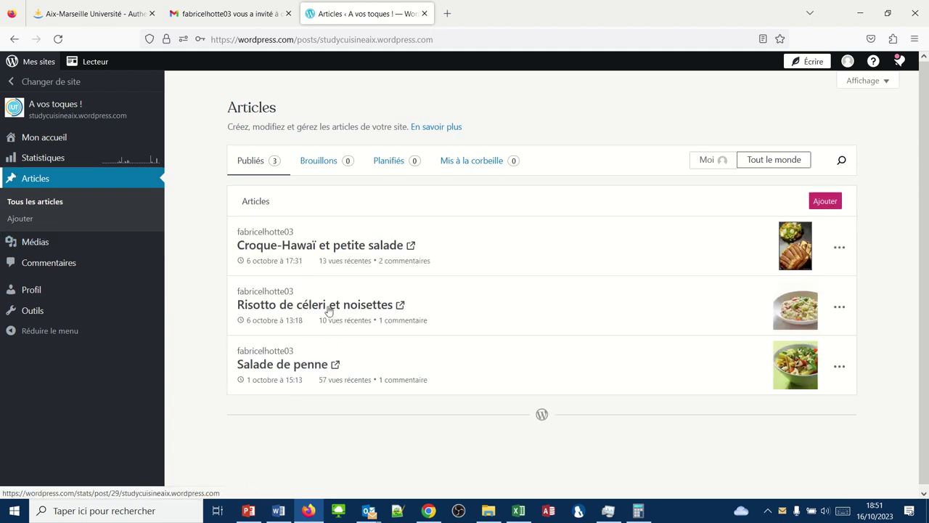
# View the Croque-Hawaï et petite salade post, then return to the 'A vos toques !' dashboard home.
pyautogui.click(326, 249)
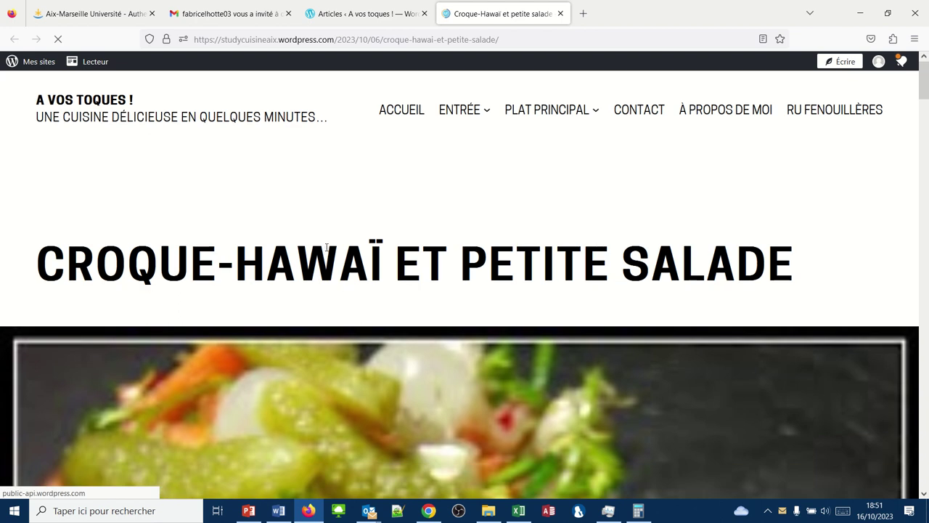
pyautogui.moveTo(328, 262); pyautogui.dragTo(226, 253)
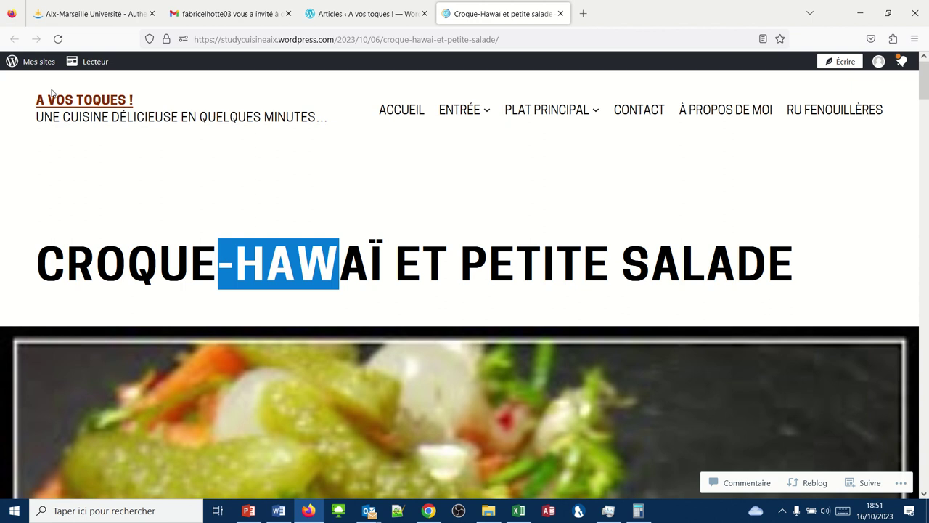
pyautogui.click(12, 64)
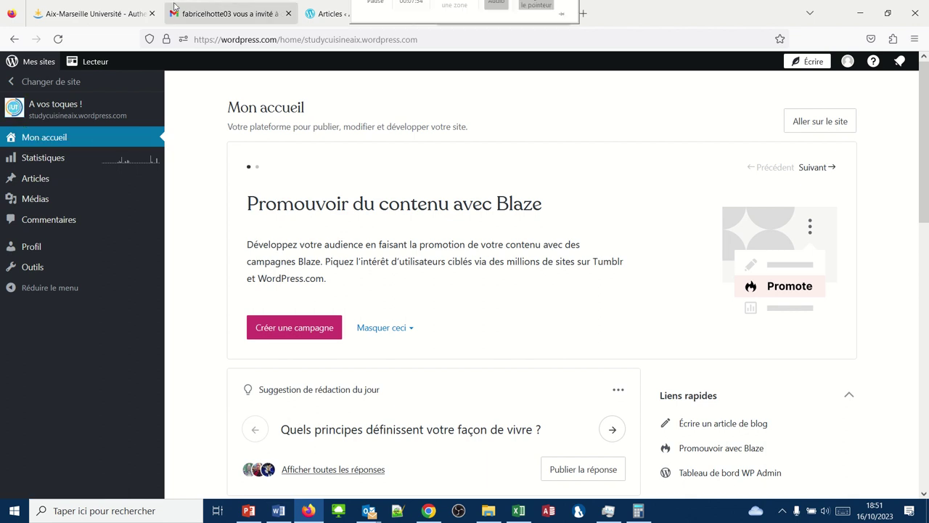
pyautogui.moveTo(405, 13)
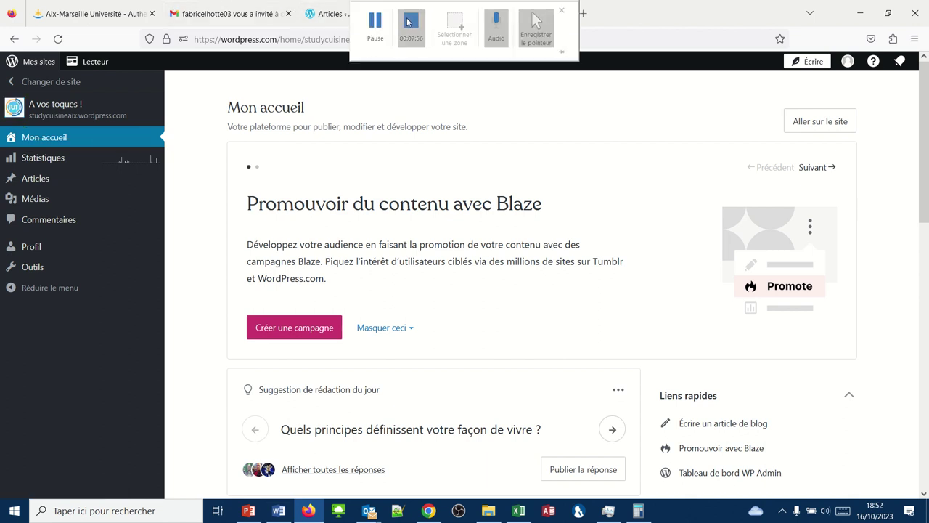